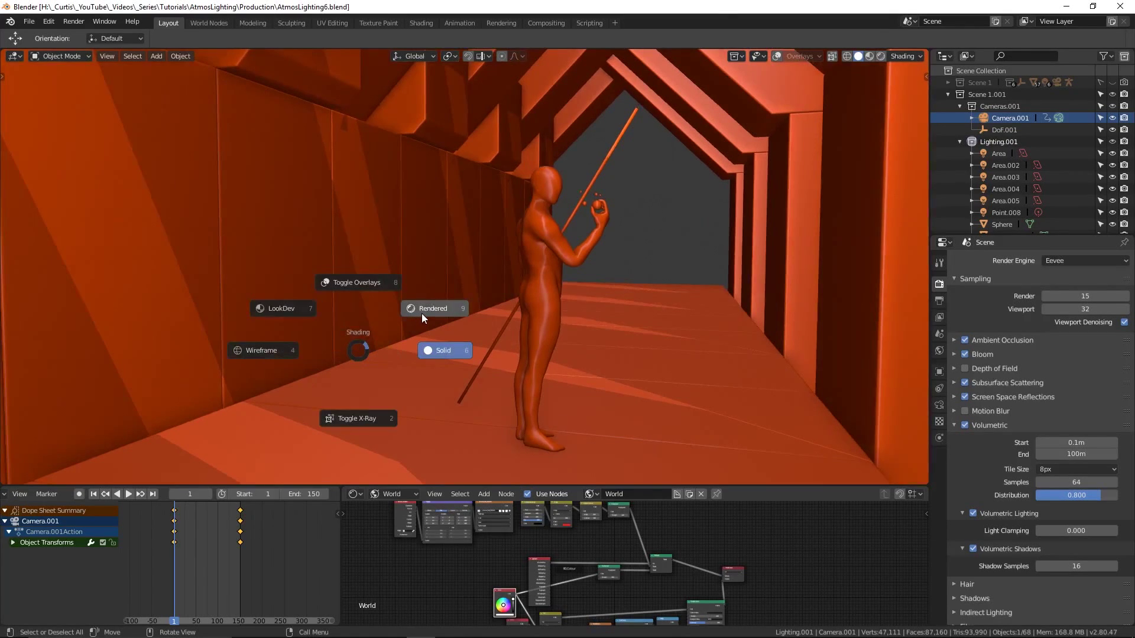
# Switch the corridor viewport to Rendered shading and orbit around the staff-holding figure.
pyautogui.click(422, 318)
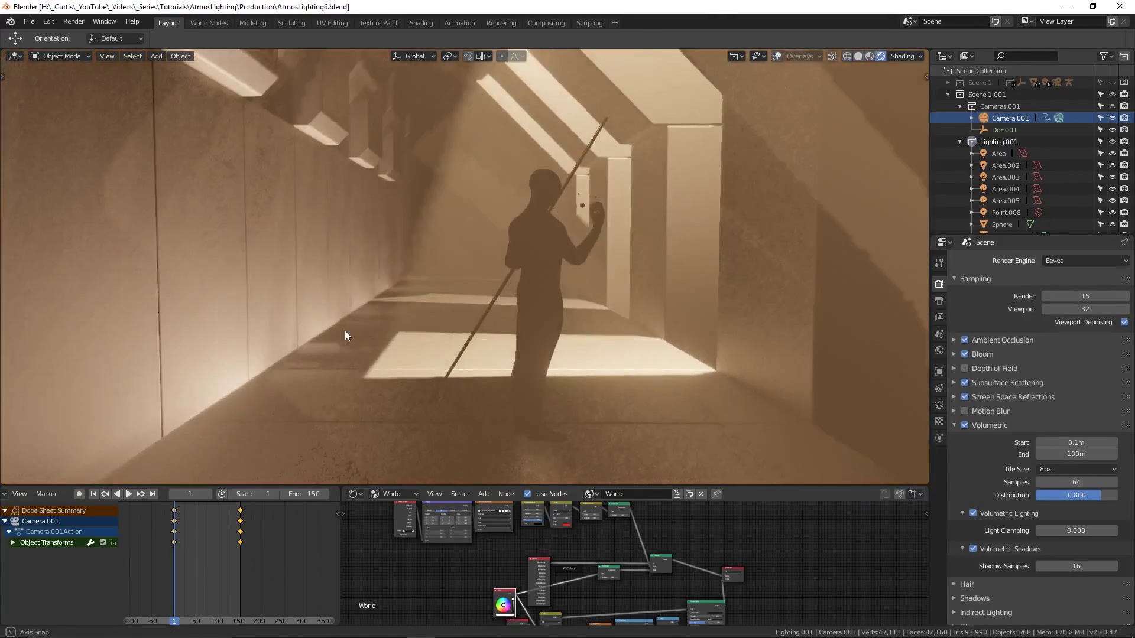
pyautogui.moveTo(346, 331); pyautogui.dragTo(366, 334, button='middle')
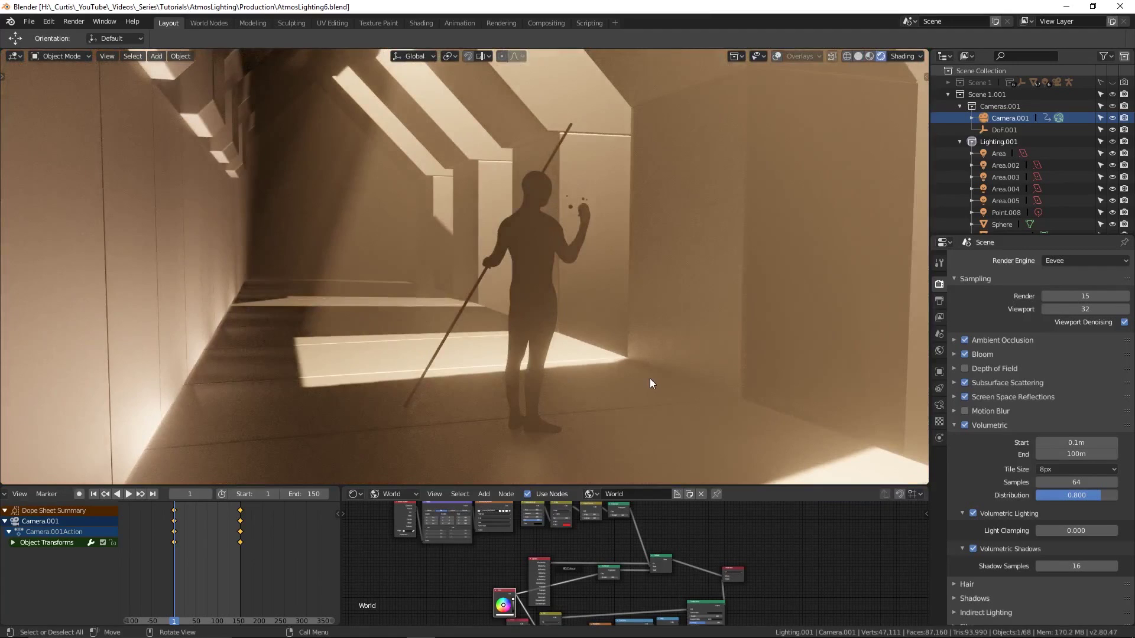
pyautogui.moveTo(643, 378); pyautogui.dragTo(656, 289, button='middle')
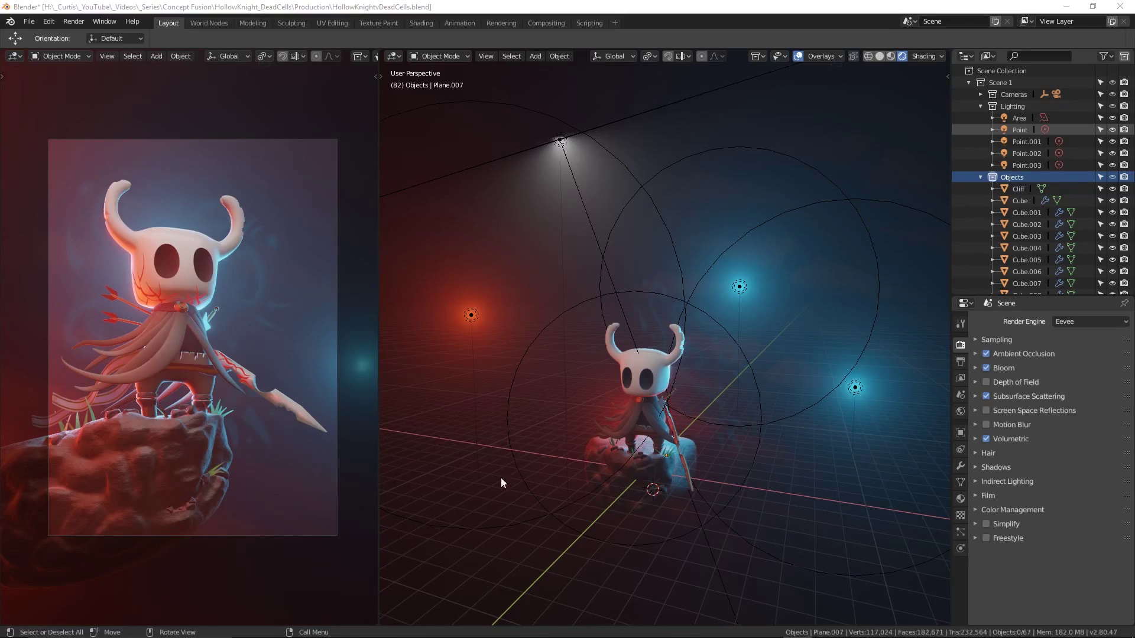
# Orbit around the horned knight and its red and blue lights, then strafe sideways across the city.
pyautogui.moveTo(633, 471); pyautogui.dragTo(594, 470, button='middle')
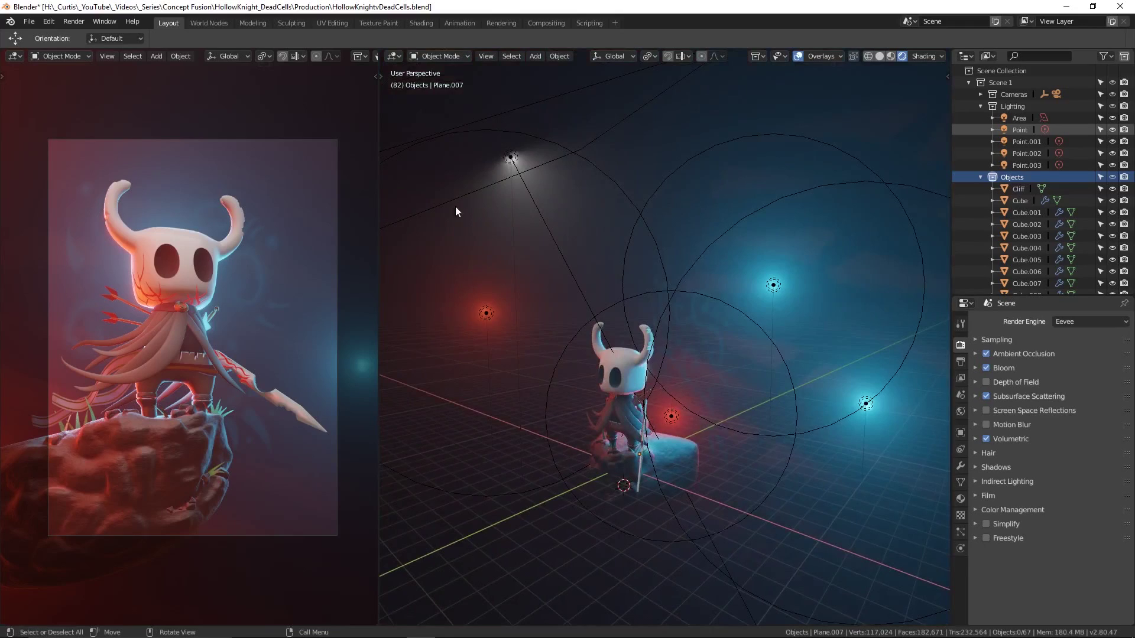
pyautogui.moveTo(618, 226); pyautogui.dragTo(817, 357, button='middle')
pyautogui.moveTo(402, 430); pyautogui.dragTo(586, 416, button='middle')
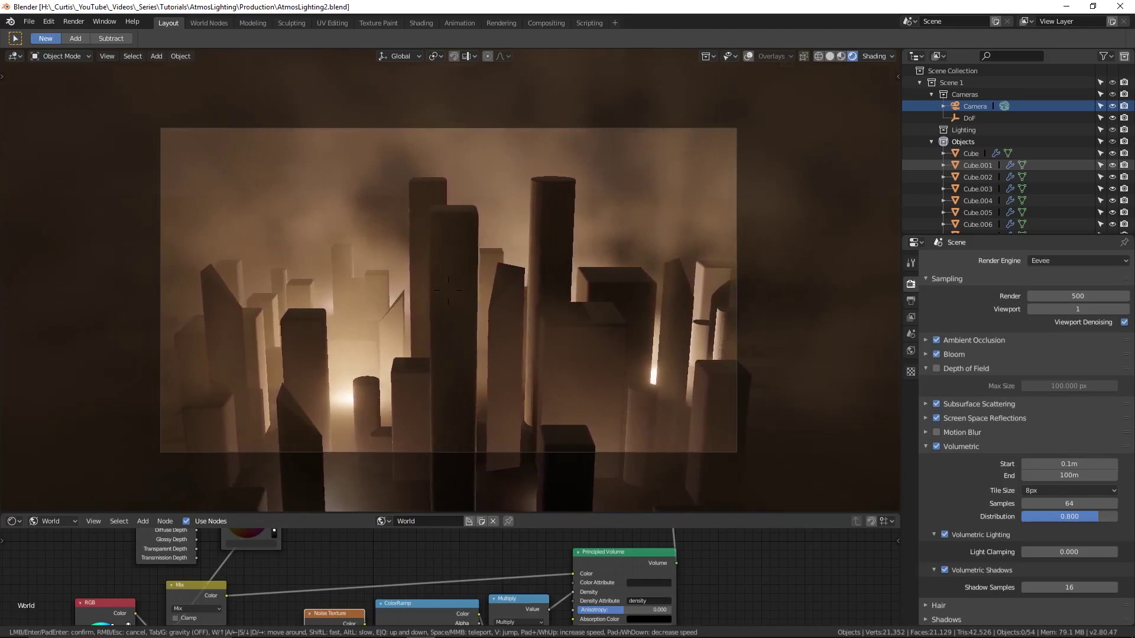
pyautogui.press('d')
pyautogui.press('d')
pyautogui.press('d')
pyautogui.press('d')
pyautogui.press('d')
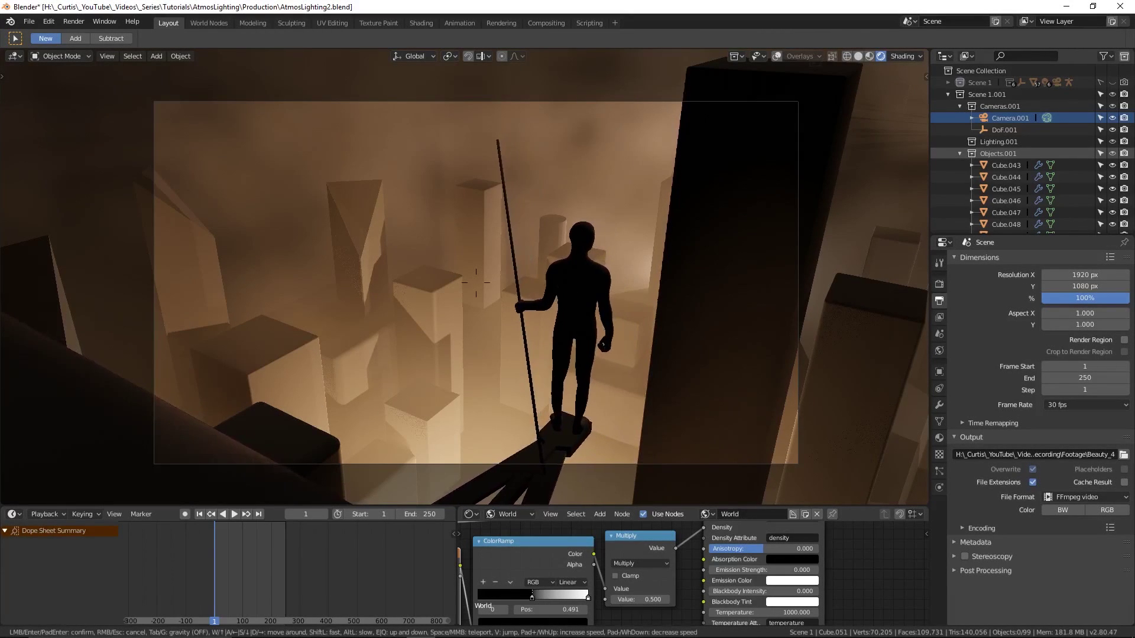
# Strafe the view sideways past the figure.
pyautogui.press('d')
pyautogui.press('d')
pyautogui.press('d')
pyautogui.press('d')
pyautogui.press('d')
pyautogui.press('d')
pyautogui.press('d')
pyautogui.press('d')
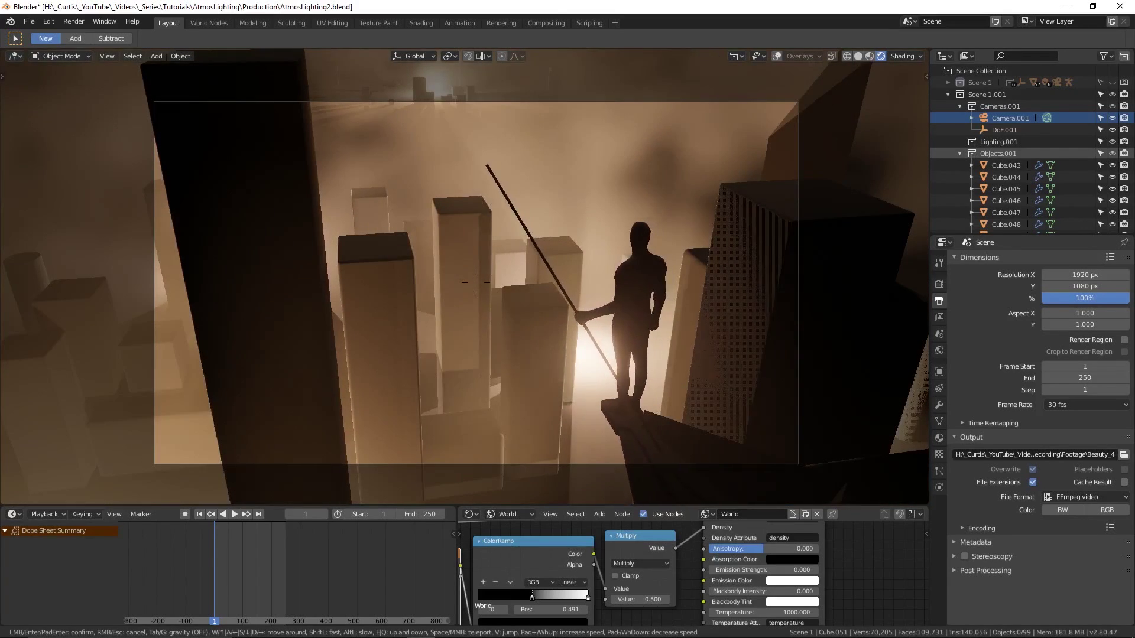
pyautogui.press('d')
pyautogui.press('d')
pyautogui.press('d')
pyautogui.press('d')
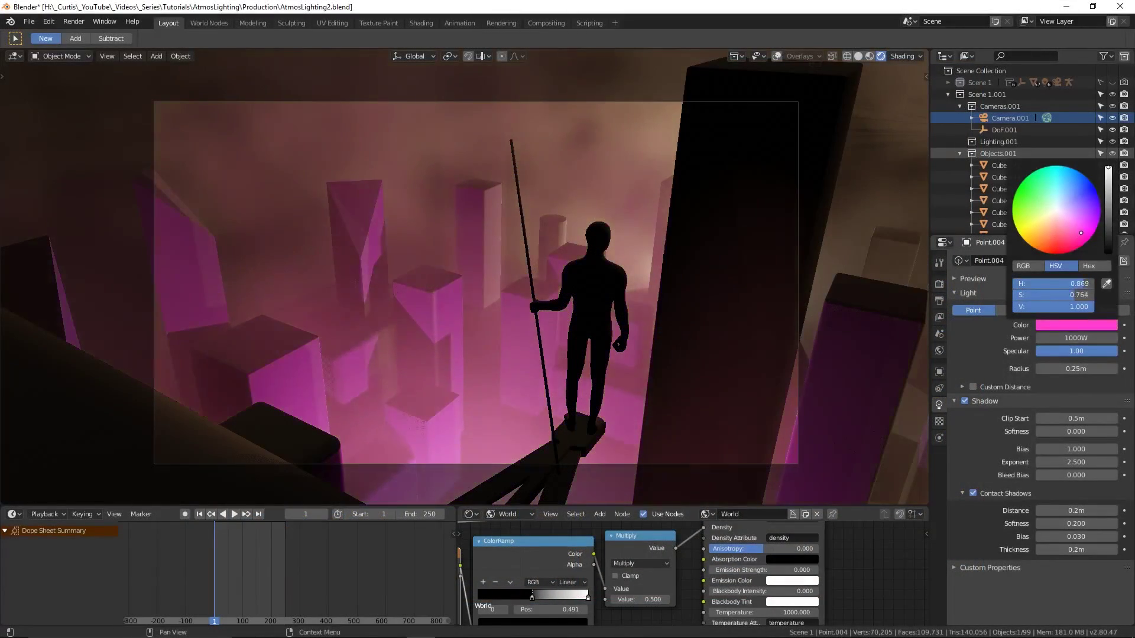
# Recolour and move the point light, then orbit across the foggy city from a new angle.
pyautogui.moveTo(1081, 232)
pyautogui.mouseDown()
pyautogui.moveTo(1040, 234)
pyautogui.moveTo(1038, 197)
pyautogui.moveTo(1081, 227)
pyautogui.moveTo(1058, 243)
pyautogui.mouseUp()
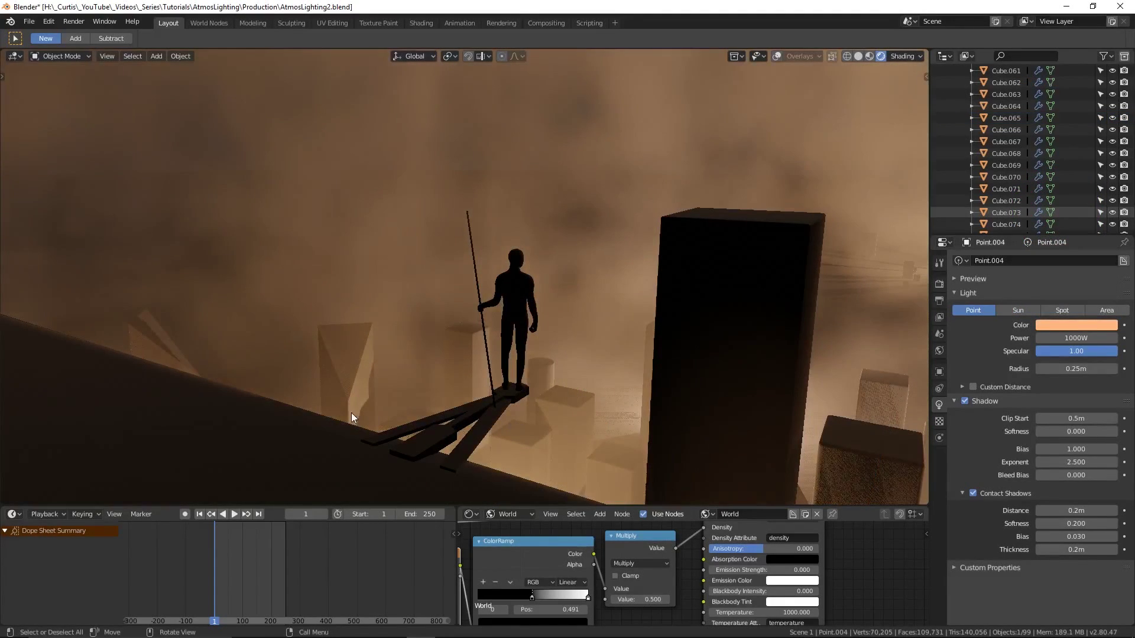
pyautogui.press('g')
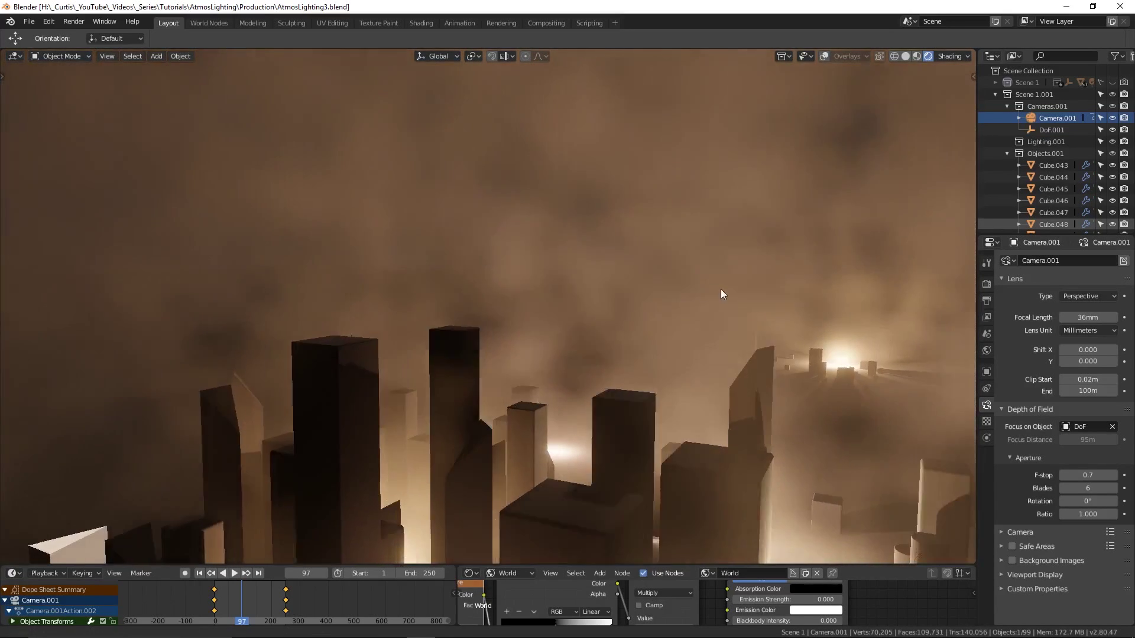
pyautogui.keyDown('shift'); pyautogui.moveTo(721, 289); pyautogui.dragTo(225, 324, button='middle'); pyautogui.keyUp('shift')
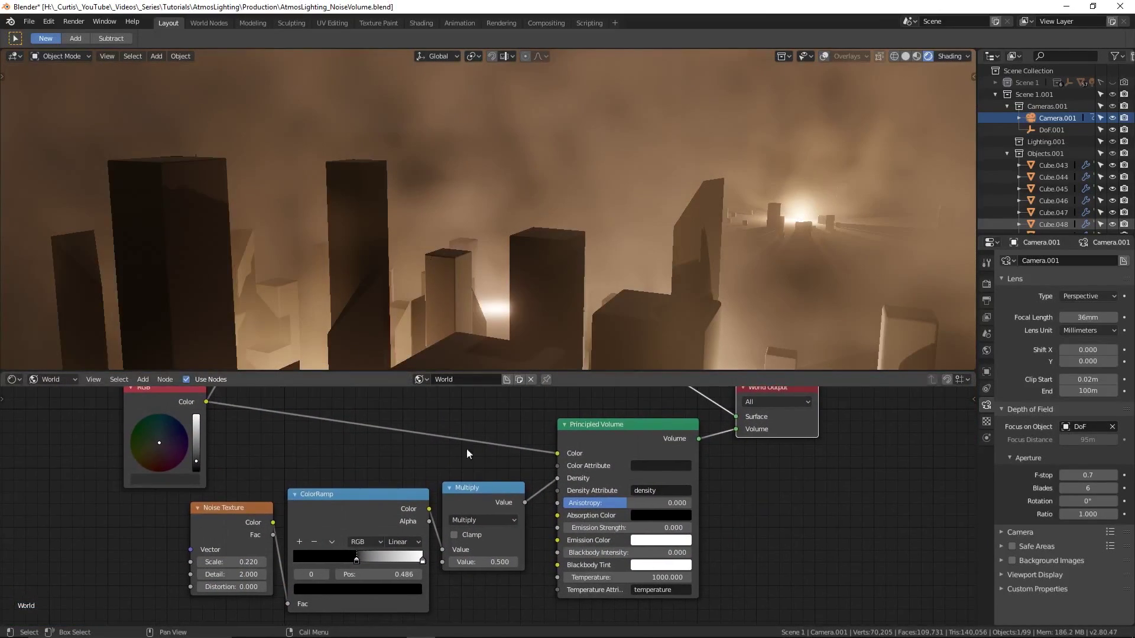
# Zoom to the fog noise ColorRamp, set its dark stop to 0.491, and orbit to judge the fog.
pyautogui.moveTo(572, 435); pyautogui.dragTo(560, 446, button='middle')
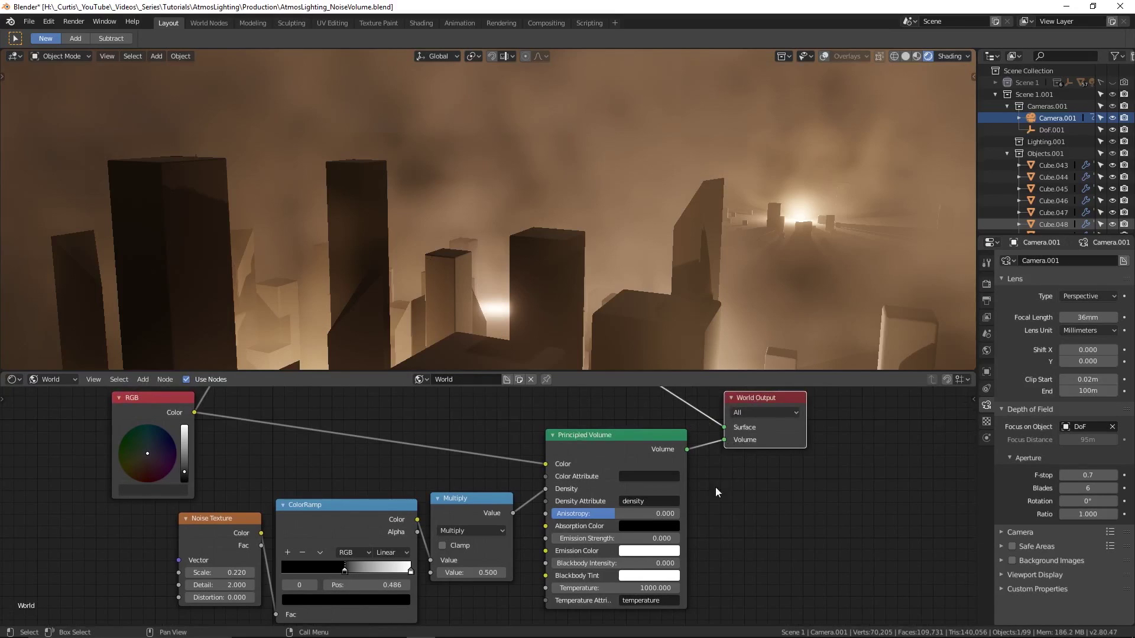
pyautogui.moveTo(385, 484); pyautogui.dragTo(429, 440, button='middle')
pyautogui.scroll(1, 428, 440)
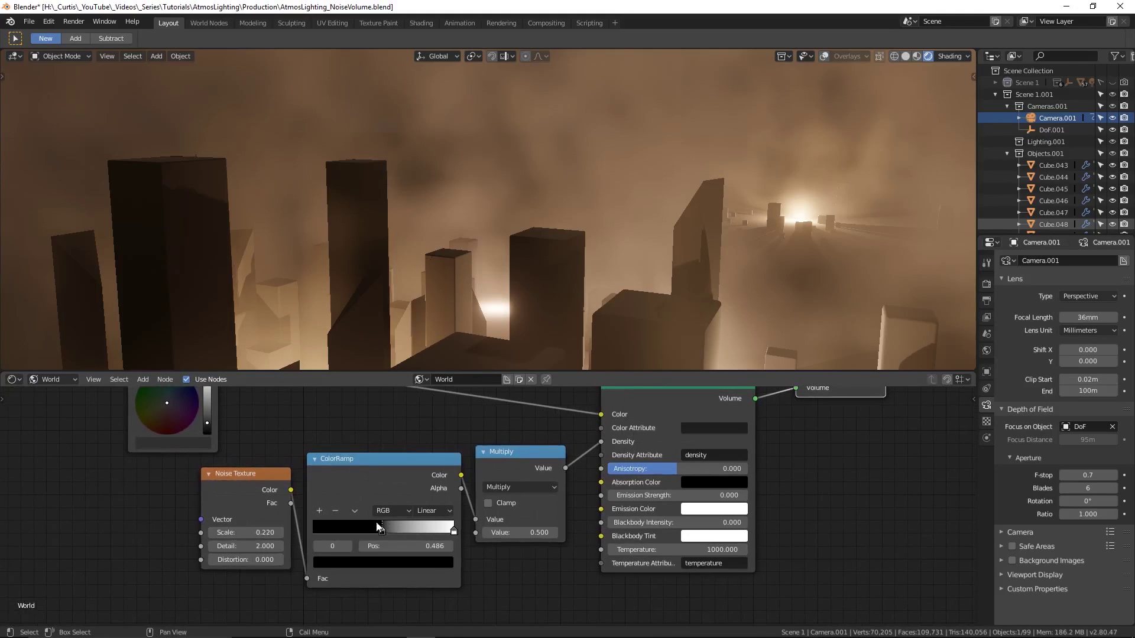
pyautogui.moveTo(382, 534)
pyautogui.mouseDown()
pyautogui.moveTo(402, 536)
pyautogui.moveTo(370, 537)
pyautogui.mouseUp()
pyautogui.moveTo(382, 317); pyautogui.dragTo(463, 381, button='middle')
pyautogui.moveTo(370, 531); pyautogui.dragTo(384, 530)
pyautogui.moveTo(580, 296); pyautogui.dragTo(638, 296, button='middle')
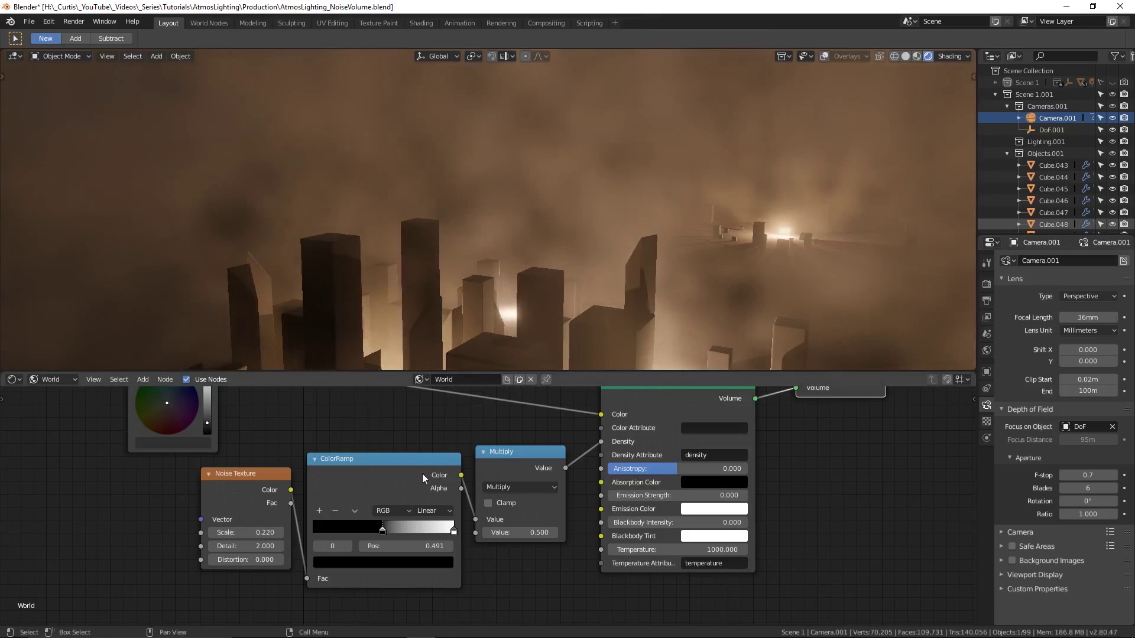
pyautogui.moveTo(767, 250); pyautogui.dragTo(552, 256, button='middle')
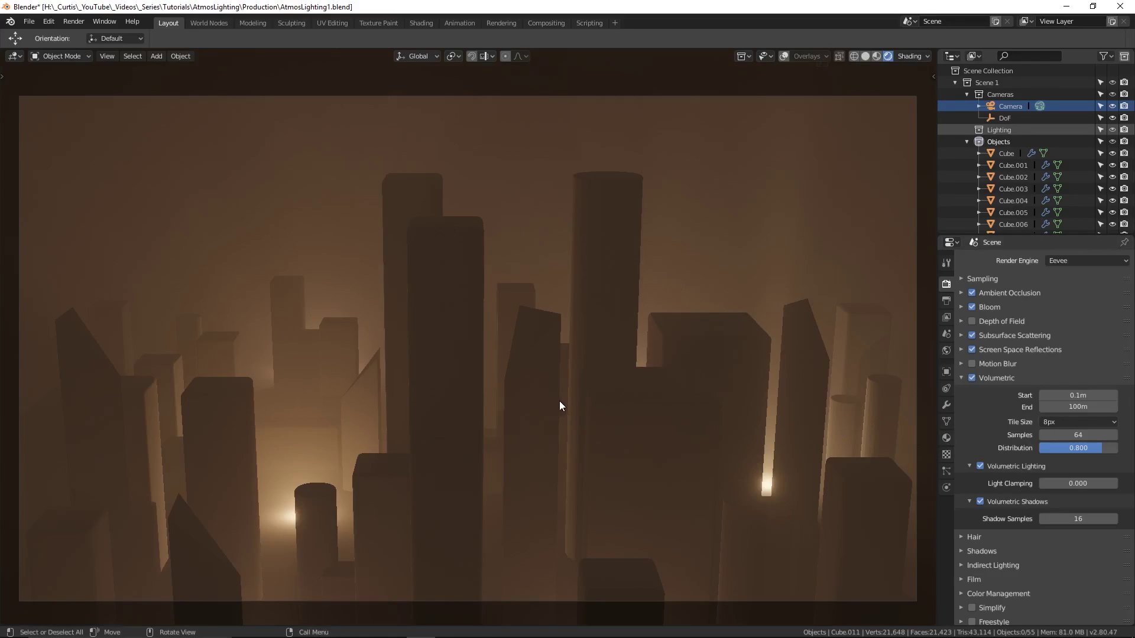
# Turn Volumetric Lighting off and back on to compare, then zoom in on the hazy towers.
pyautogui.click(980, 466)
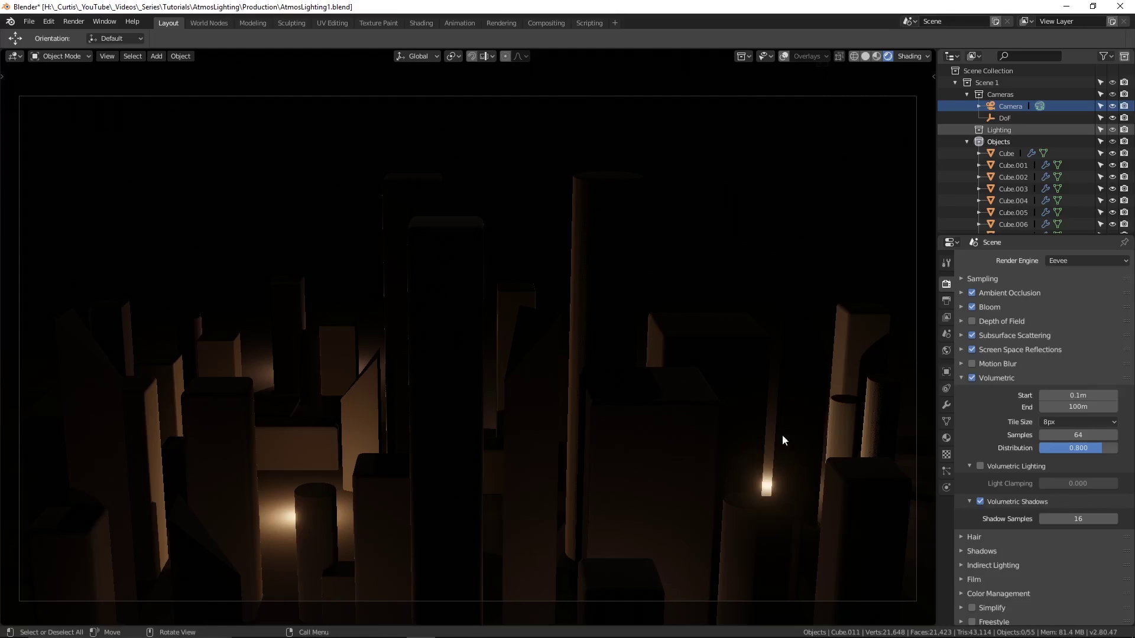
pyautogui.click(981, 466)
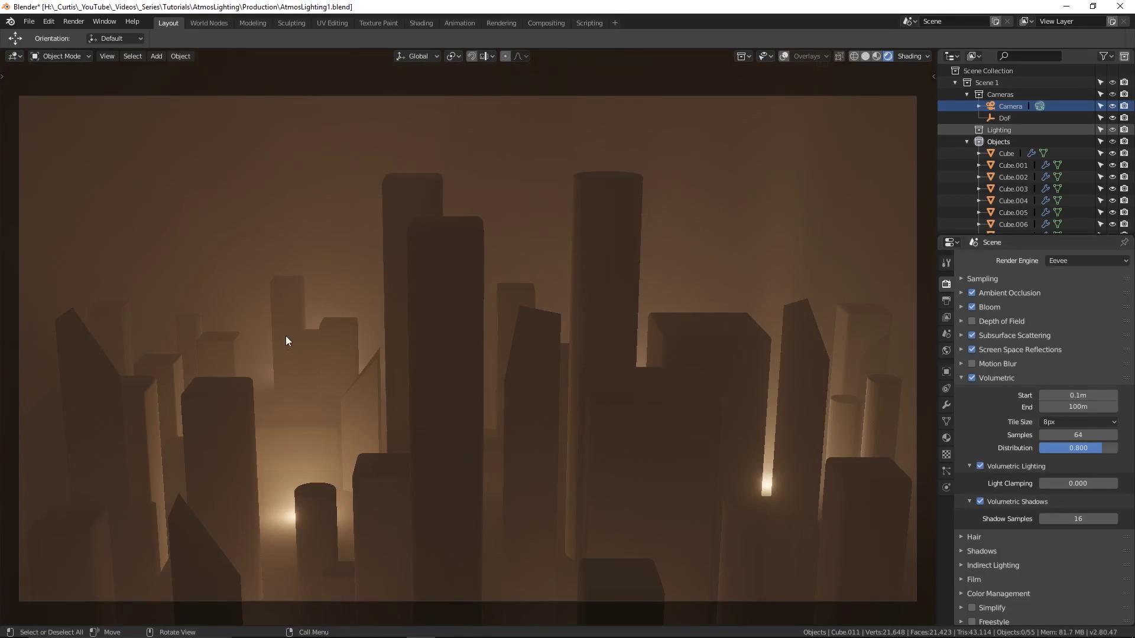
pyautogui.keyDown('shift'); pyautogui.moveTo(410, 373); pyautogui.dragTo(501, 291, button='middle'); pyautogui.keyUp('shift')
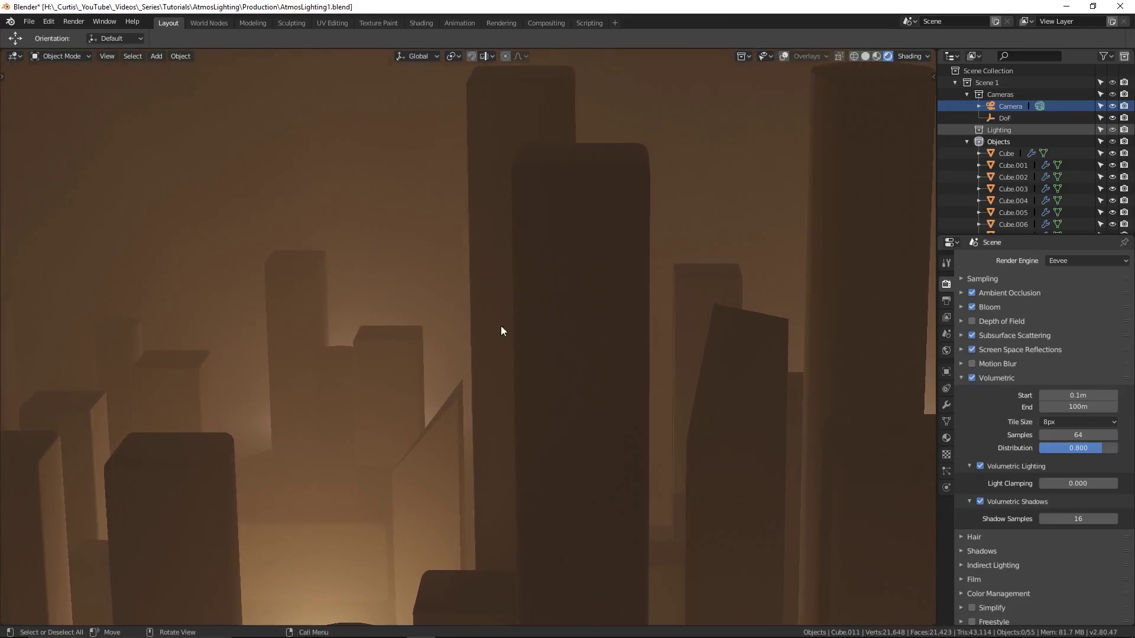
# Walk through the city in first person, strafing sideways through the towers.
pyautogui.hotkey('shift', '`')
pyautogui.press('d')
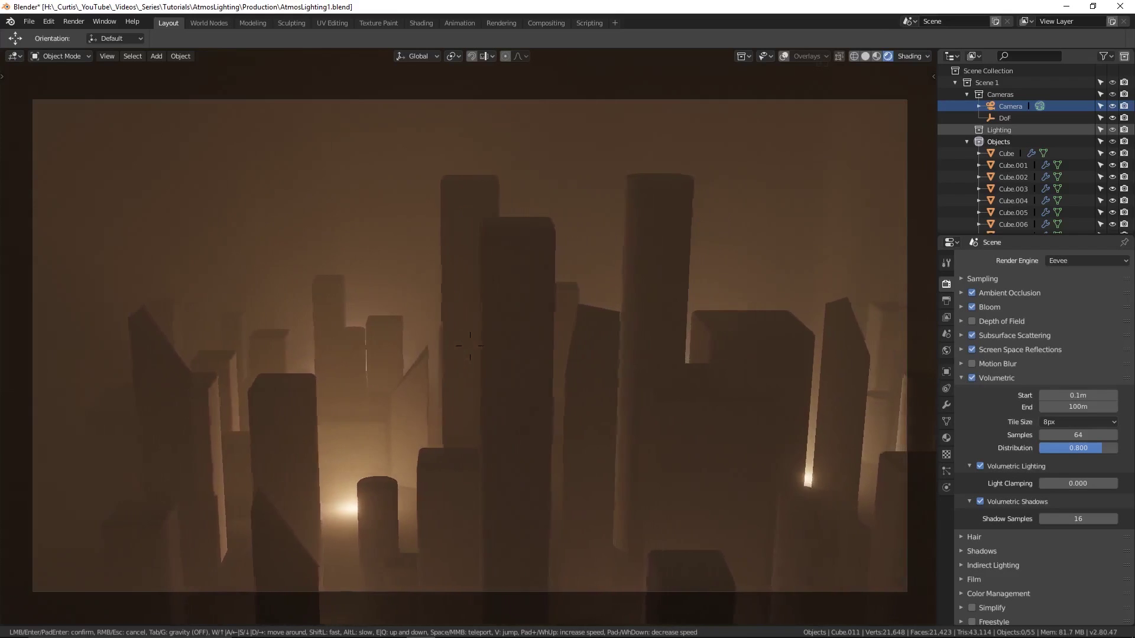
pyautogui.press('d')
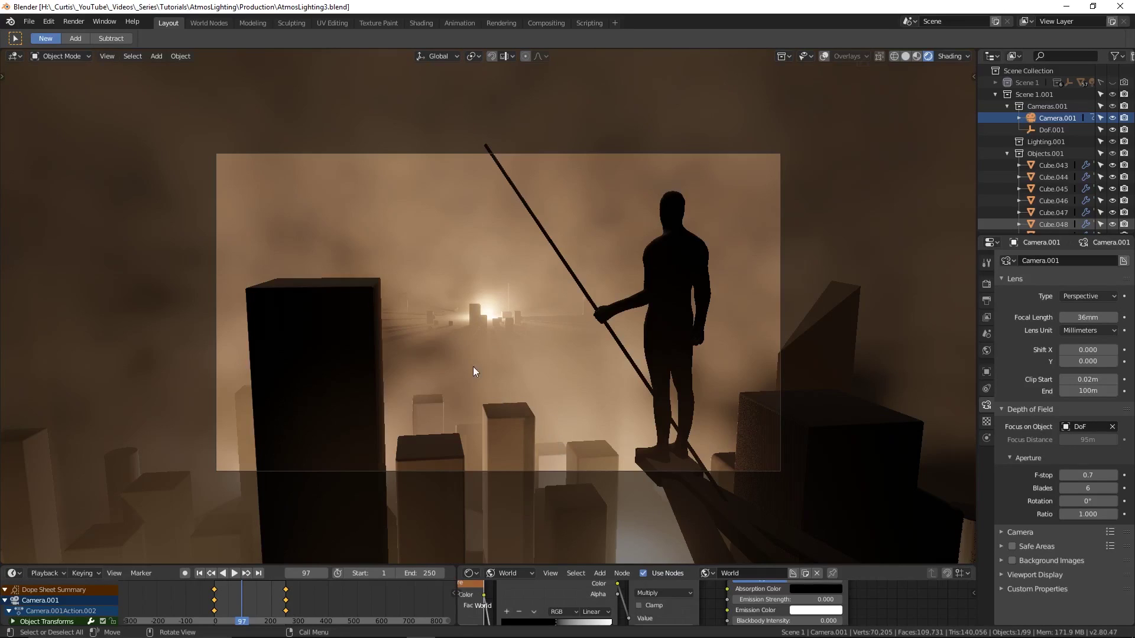
# Zoom the camera view in and out until the foggy city frame fills the viewport.
pyautogui.keyDown('ctrl'); pyautogui.moveTo(463, 346); pyautogui.dragTo(468, 220, button='middle'); pyautogui.keyUp('ctrl')
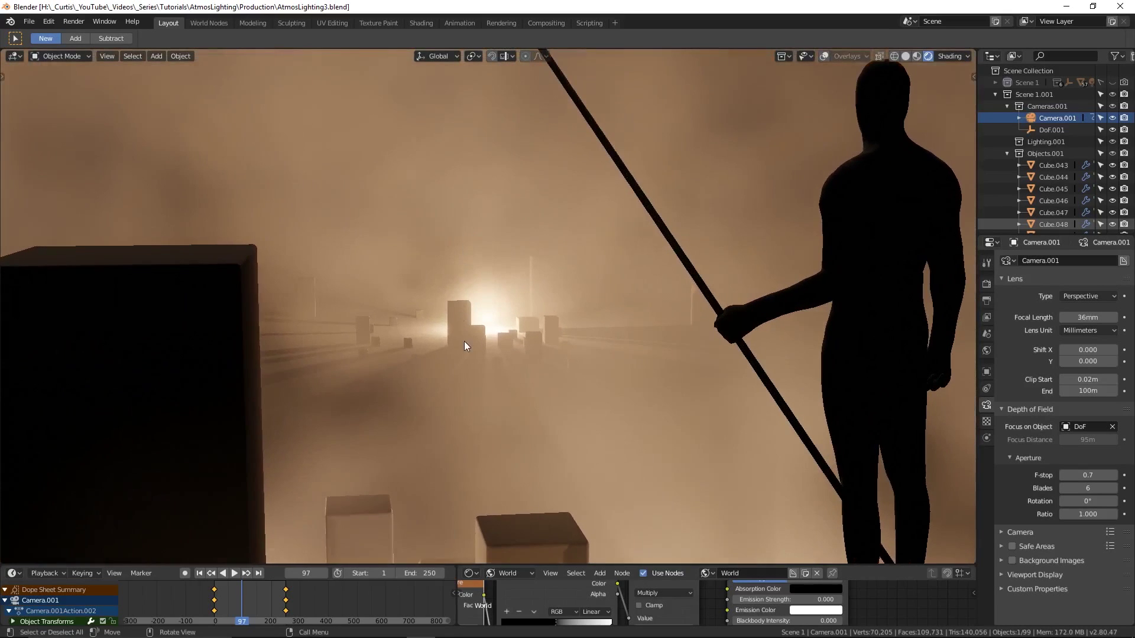
pyautogui.keyDown('ctrl'); pyautogui.moveTo(466, 314); pyautogui.dragTo(468, 392, button='middle'); pyautogui.keyUp('ctrl')
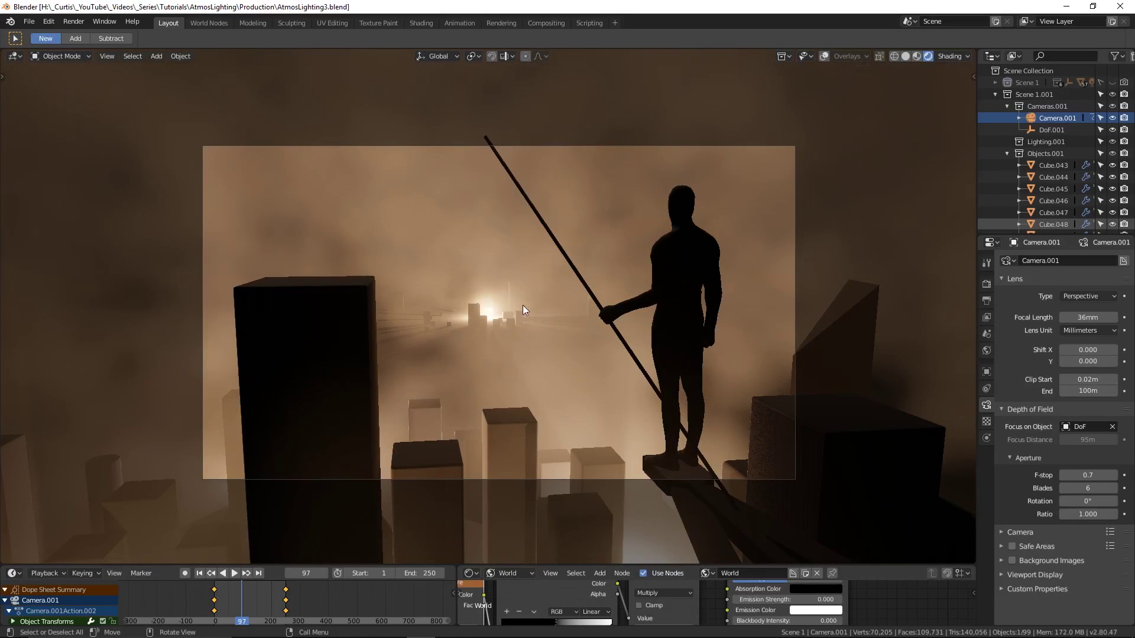
pyautogui.keyDown('ctrl'); pyautogui.moveTo(654, 392); pyautogui.dragTo(660, 361, button='middle'); pyautogui.keyUp('ctrl')
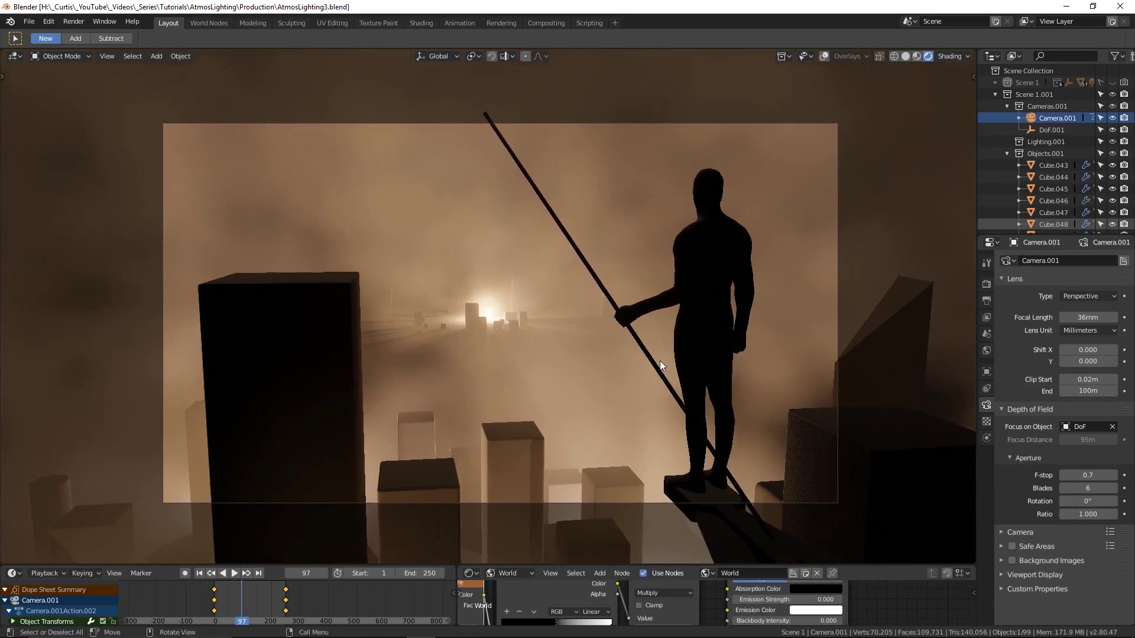
# Walk forward and back from the camera toward the figure, keep the new view, and zoom out slightly.
pyautogui.hotkey('shift', '`')
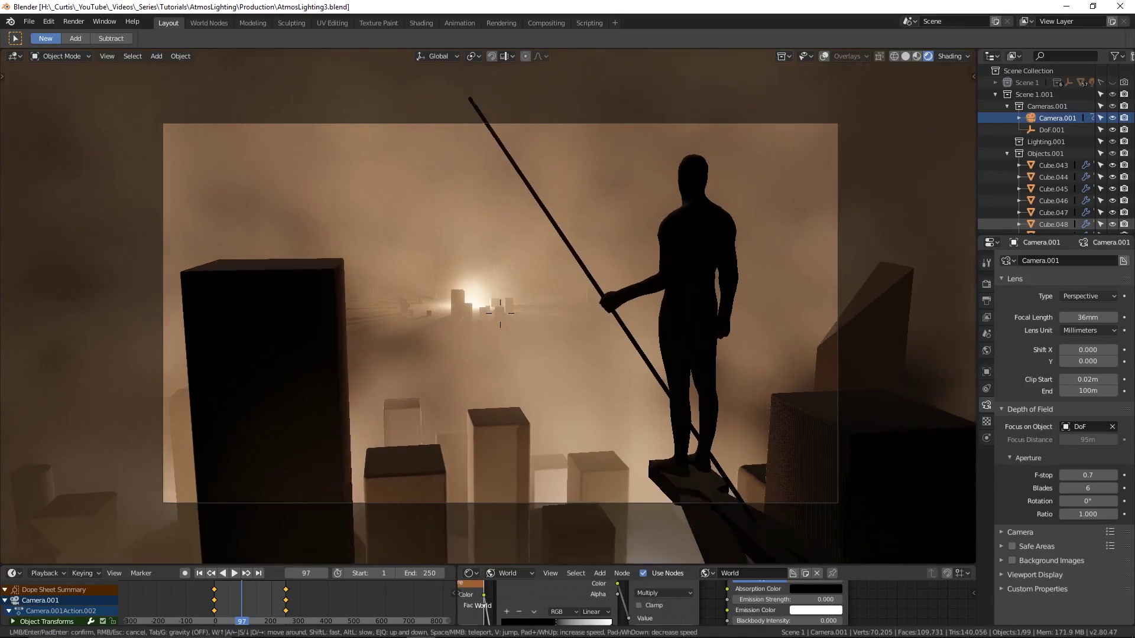
pyautogui.press('w')
pyautogui.press('s')
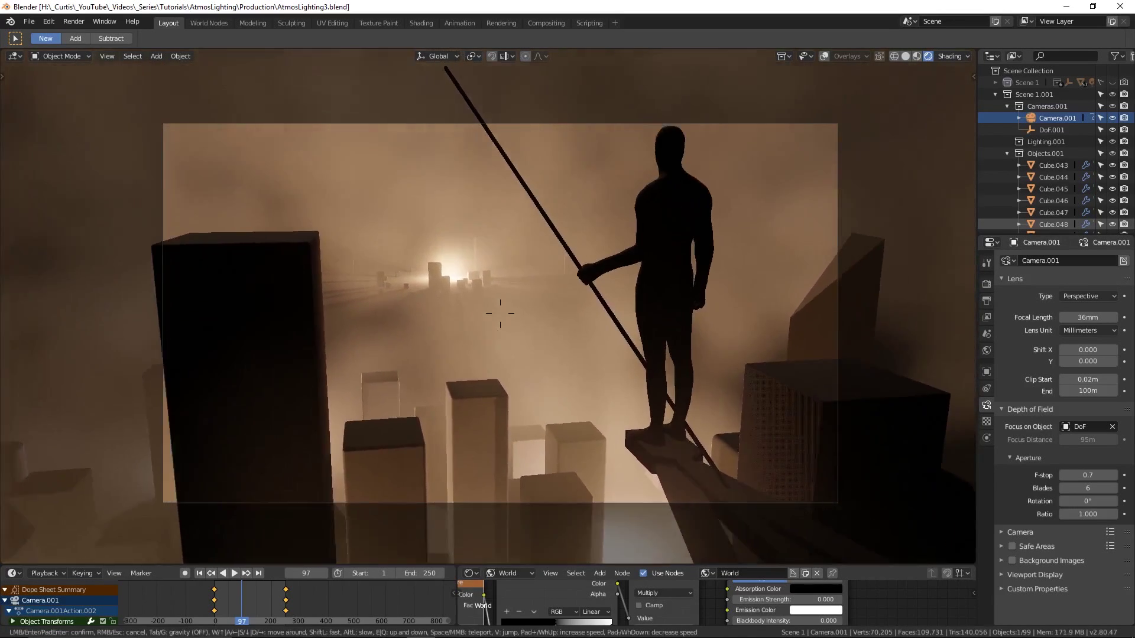
pyautogui.click(489, 312)
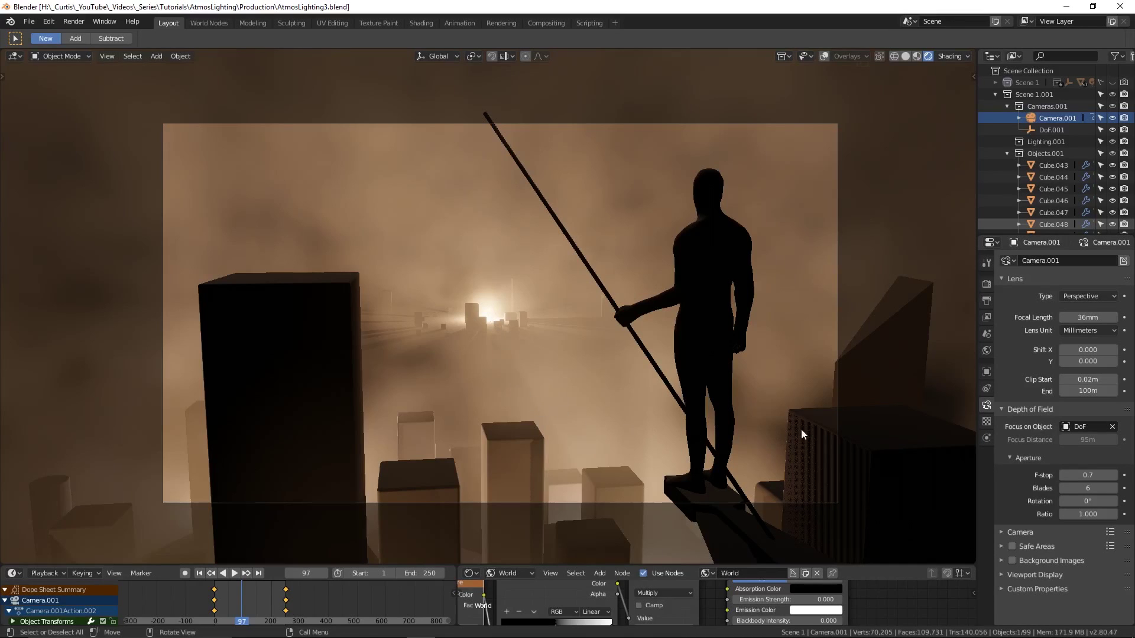
pyautogui.keyDown('ctrl'); pyautogui.moveTo(794, 420); pyautogui.dragTo(785, 406, button='middle'); pyautogui.keyUp('ctrl')
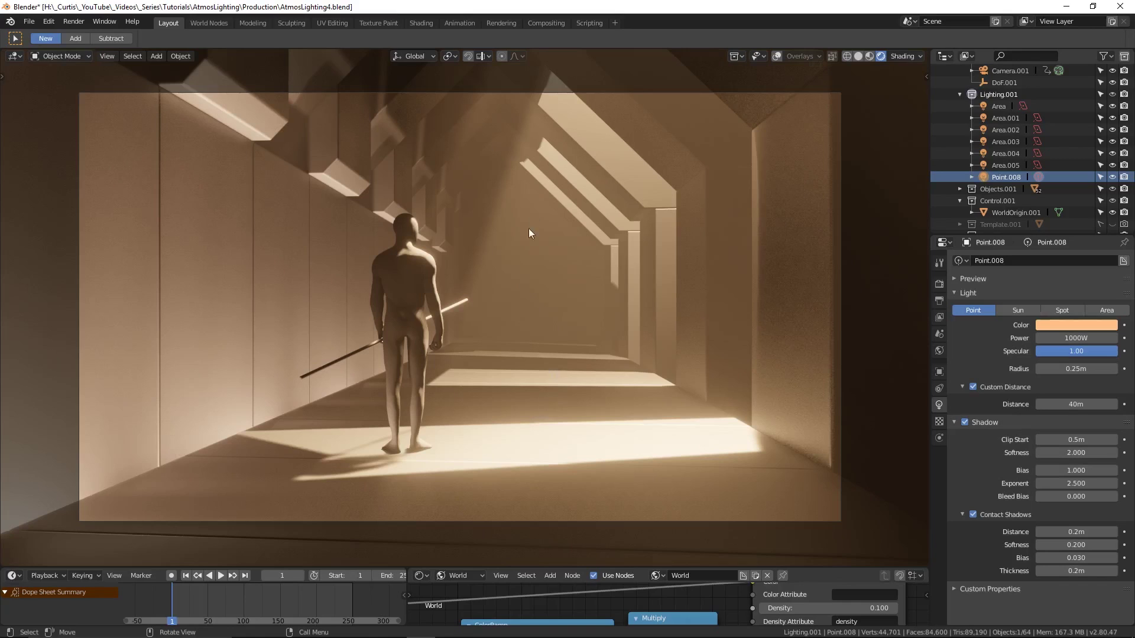
# Reposition the Point.008 light and toggle Volumetric fog off and on in Render Properties.
pyautogui.press('g')
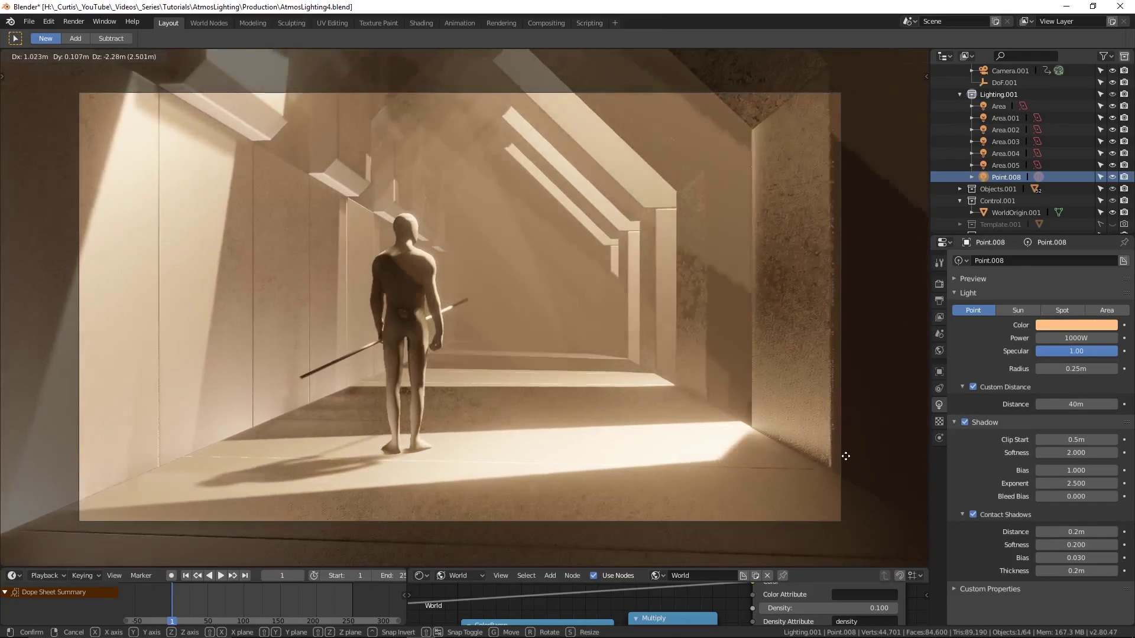
pyautogui.click(626, 323)
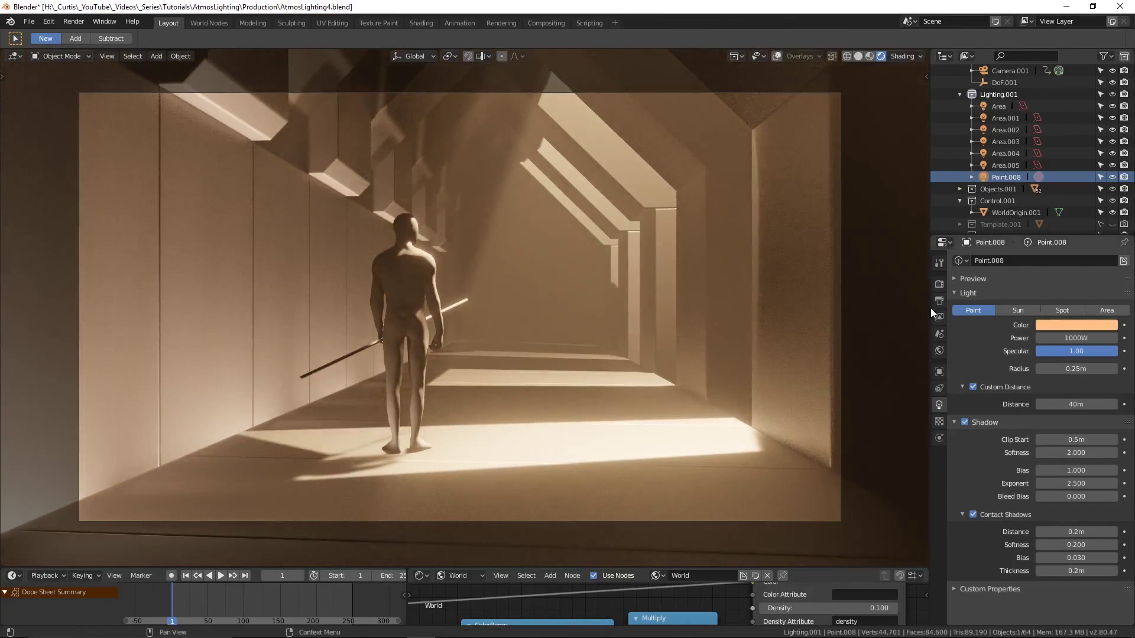
pyautogui.click(939, 284)
pyautogui.click(966, 425)
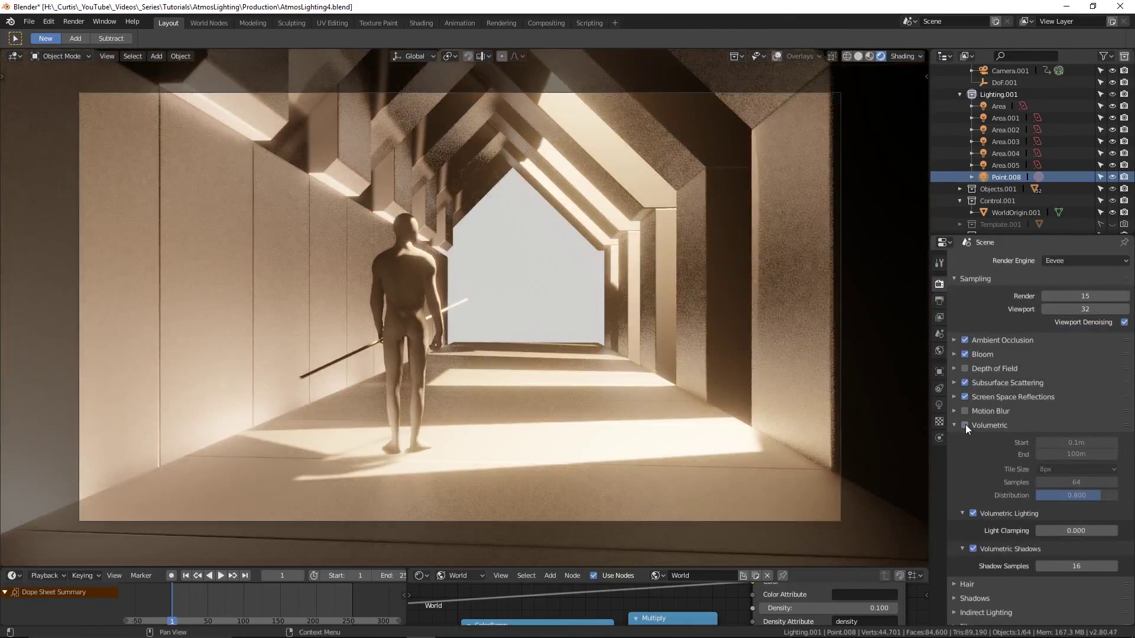
pyautogui.click(965, 425)
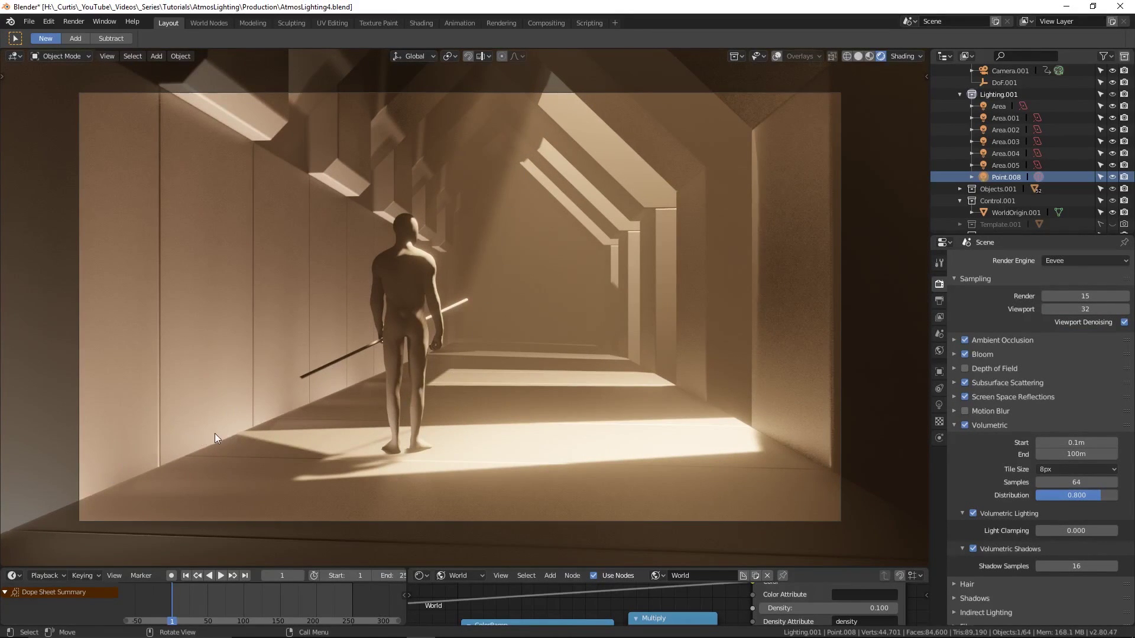
# Show overlays to inspect the figure's rig, orbit along the corridor, then hide the overlays.
pyautogui.scroll(10, 215, 434)
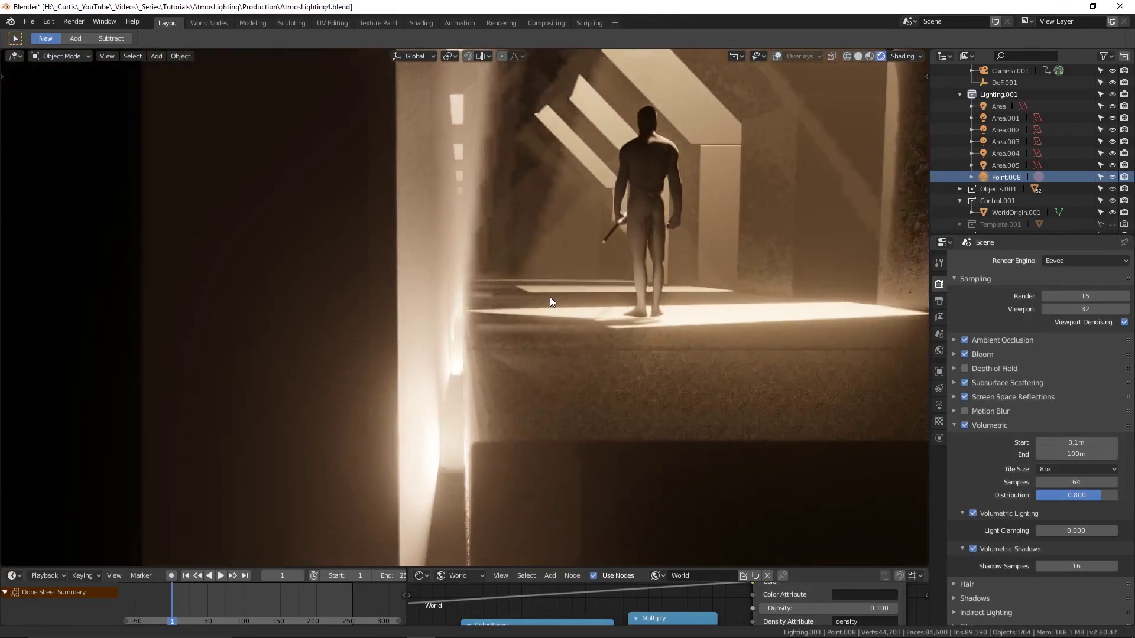
pyautogui.hotkey('shift', 'alt', 'z')
pyautogui.moveTo(469, 374); pyautogui.dragTo(460, 417, button='middle')
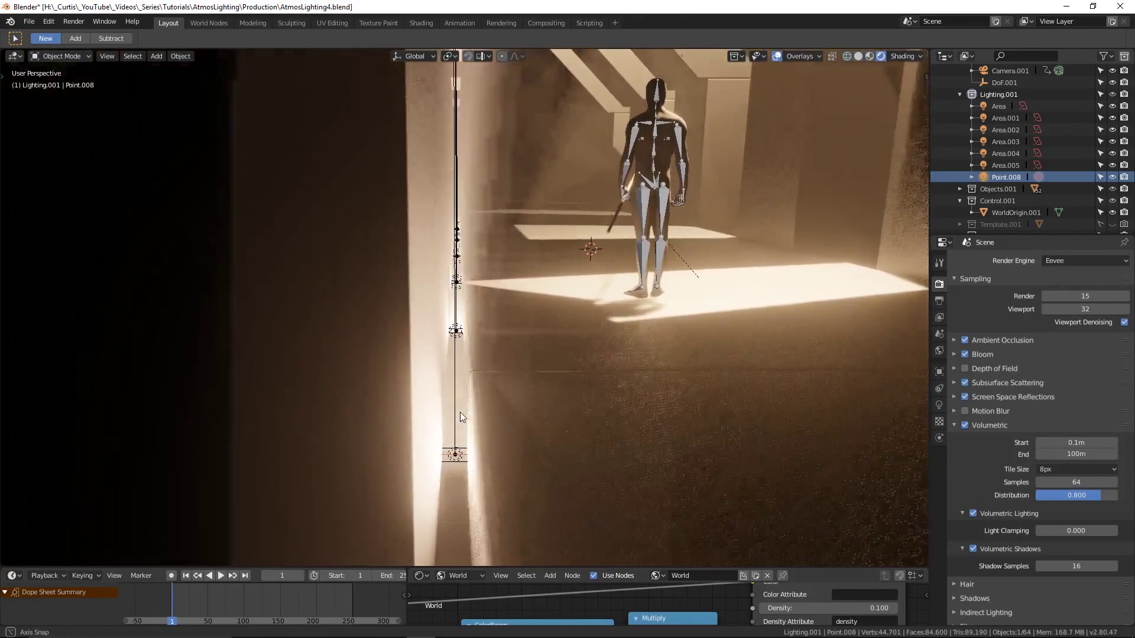
pyautogui.moveTo(528, 419); pyautogui.dragTo(521, 410, button='middle')
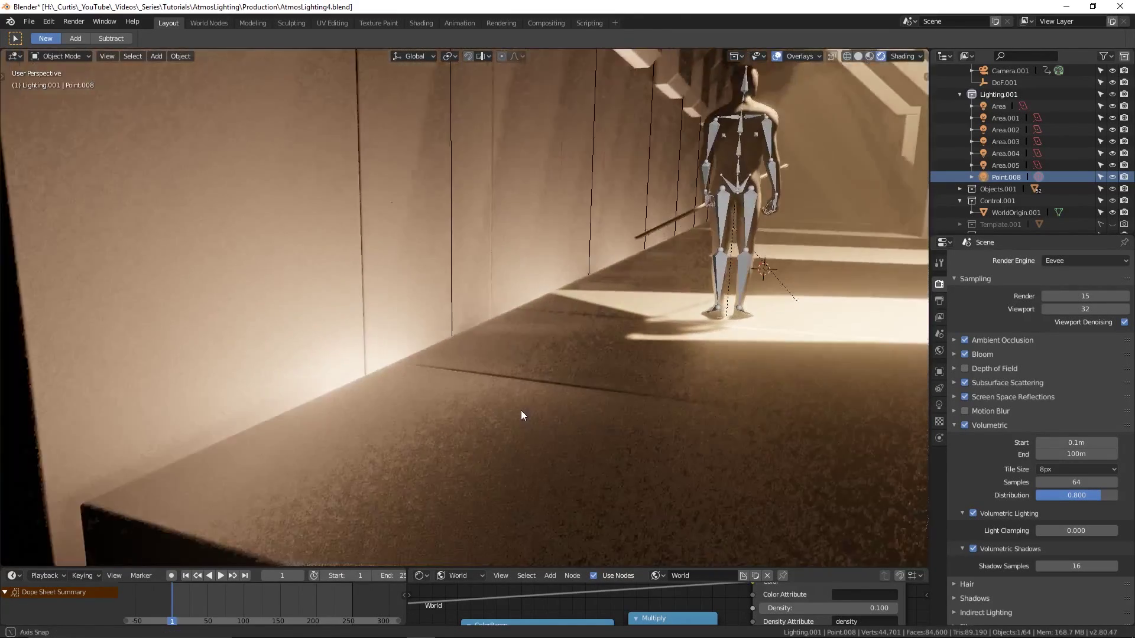
pyautogui.press('z')
pyautogui.click(522, 322)
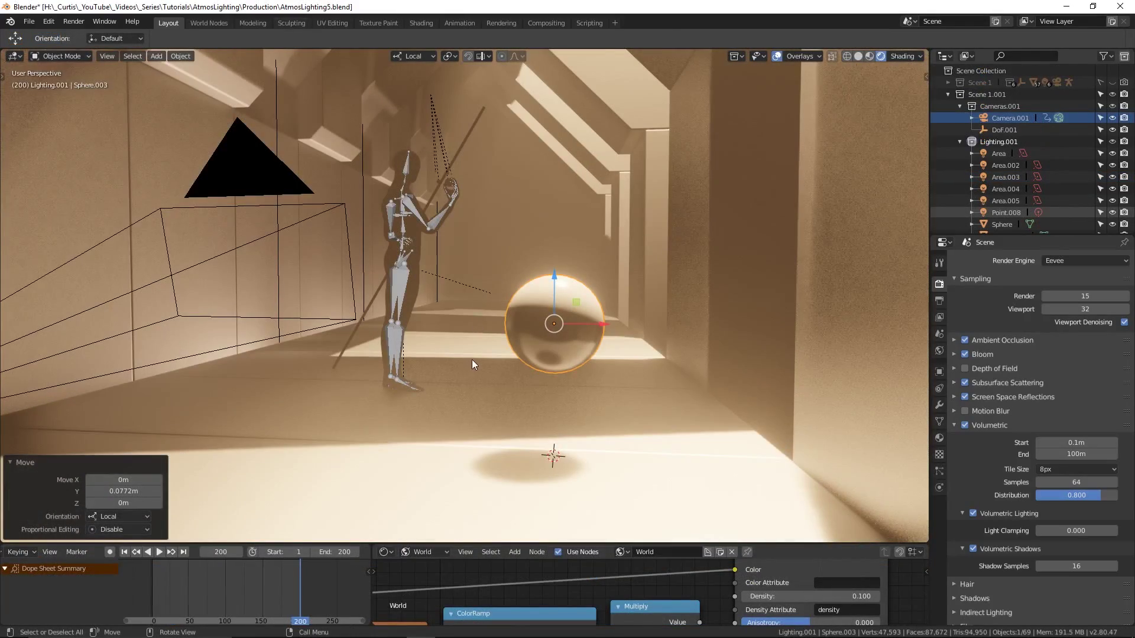
# Move the sphere 2.14 m along its local Y axis, deselect it, and return to the camera view.
pyautogui.moveTo(429, 348); pyautogui.dragTo(504, 366, button='middle')
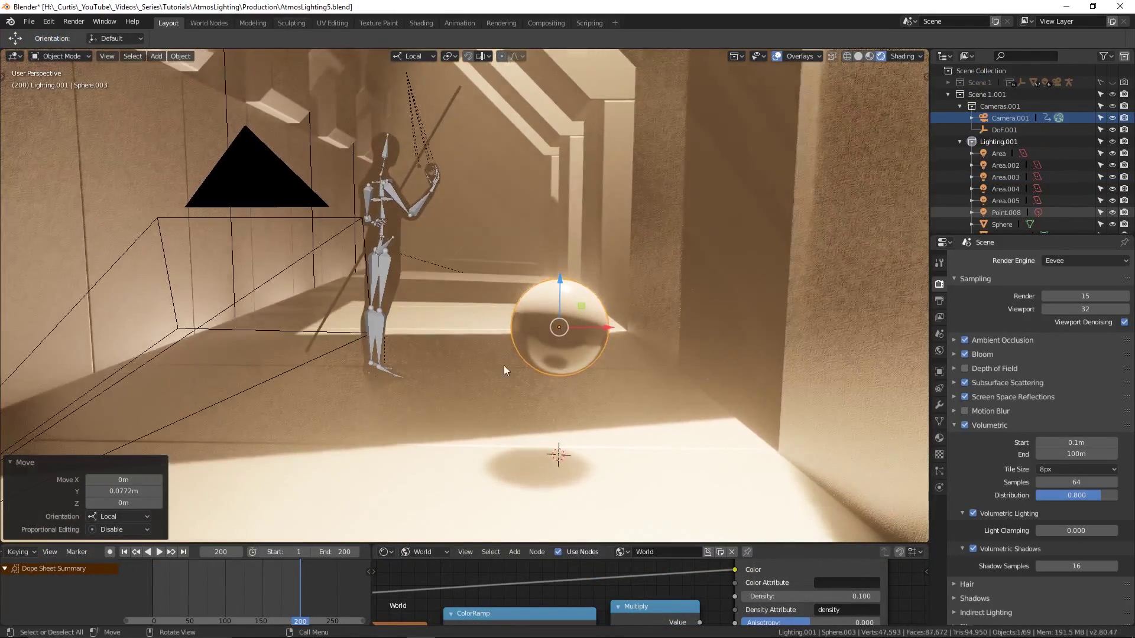
pyautogui.press('g')
pyautogui.press('y')
pyautogui.press('y')
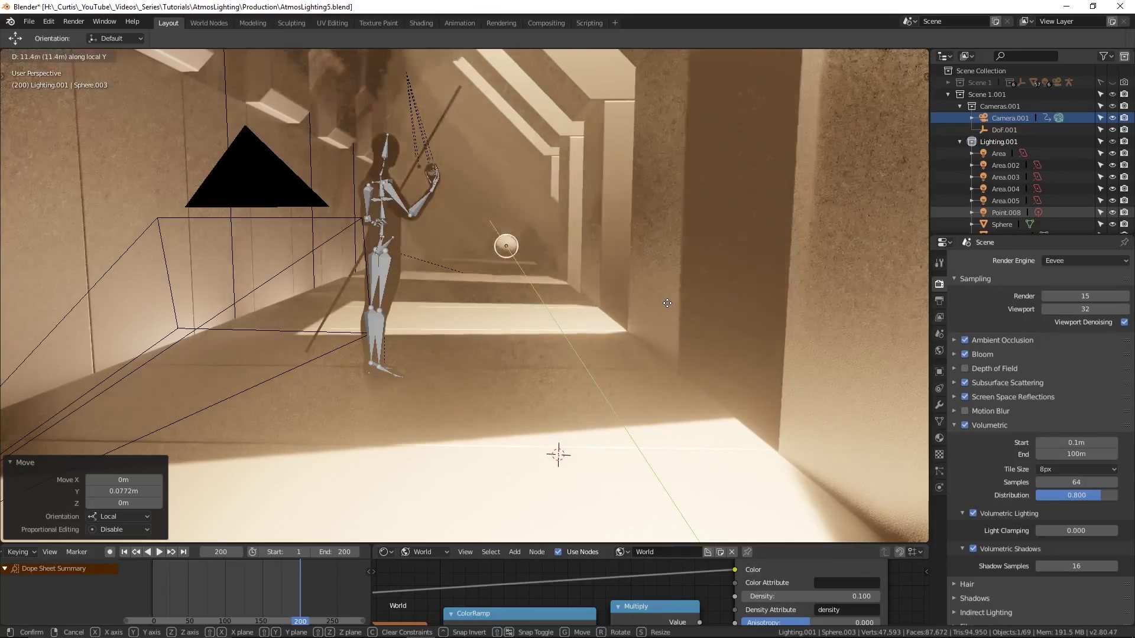
pyautogui.click(605, 358)
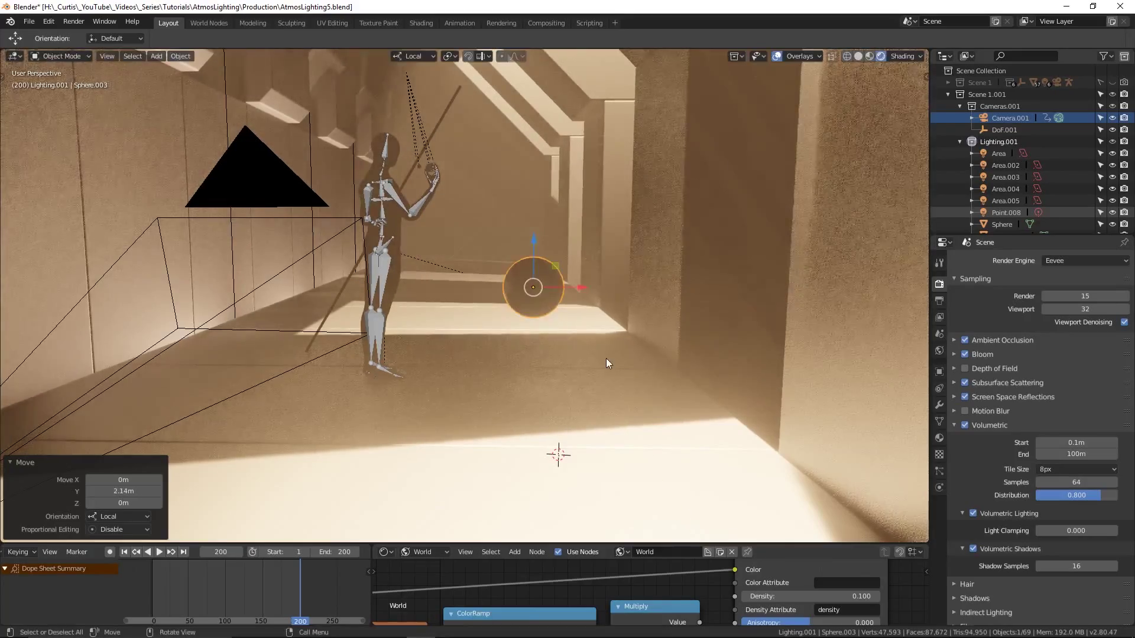
pyautogui.moveTo(606, 358); pyautogui.dragTo(598, 346, button='middle')
pyautogui.click(598, 346)
pyautogui.press('KP_0')
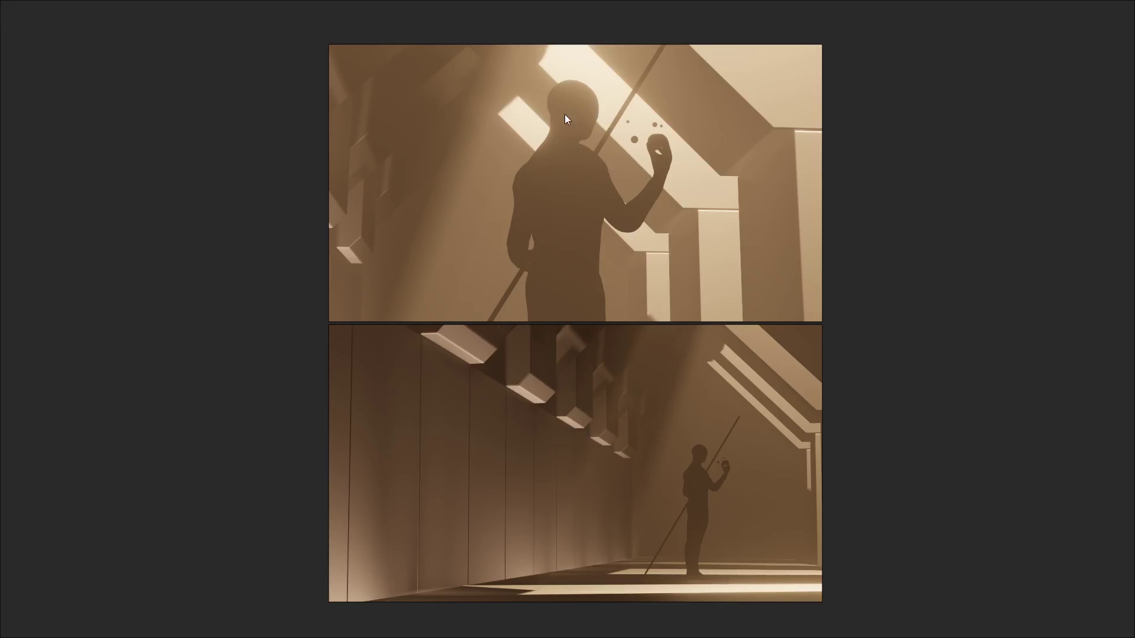
pyautogui.scroll(2, 565, 115)
pyautogui.moveTo(559, 479); pyautogui.dragTo(621, 179, button='middle')
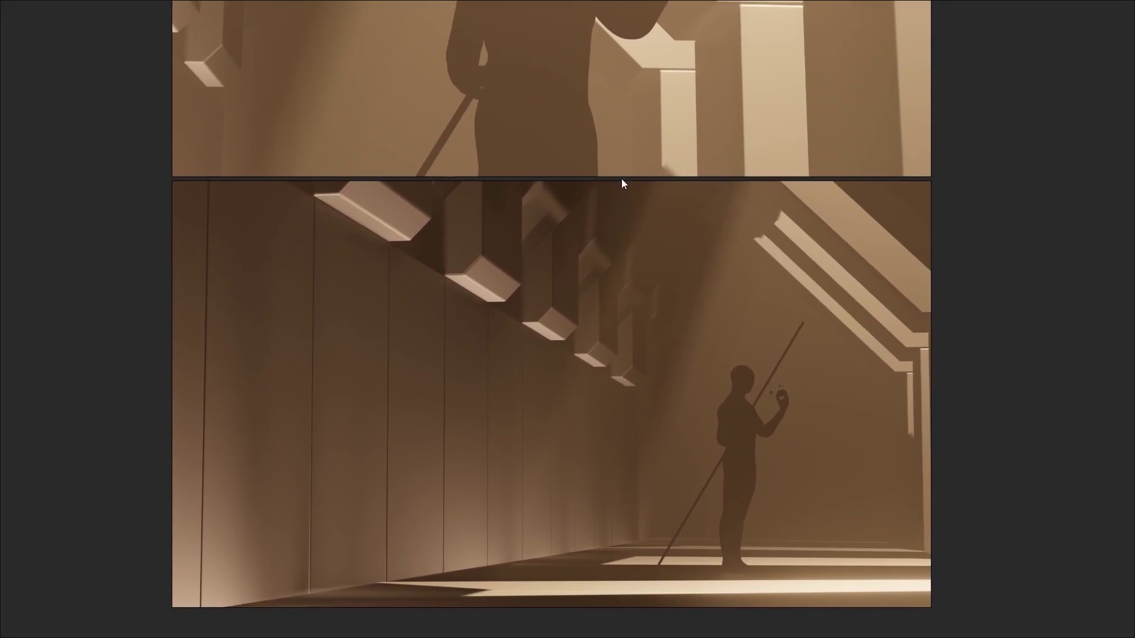